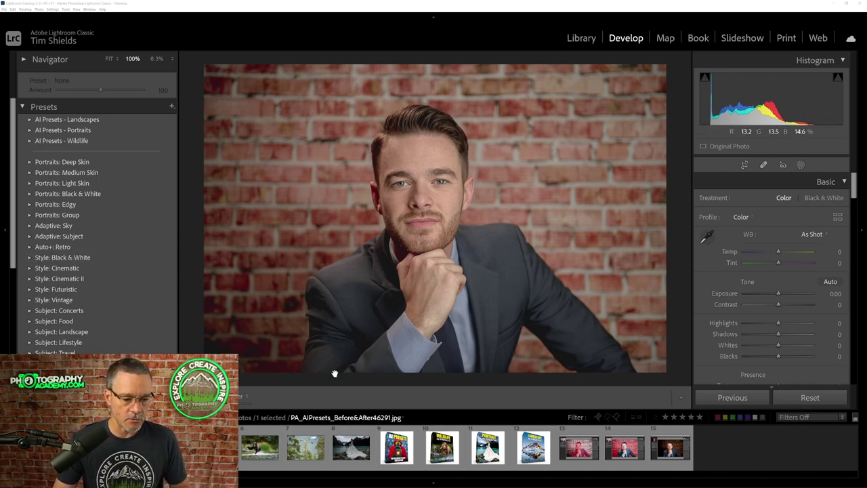
# Look through the subject-masked, background-masked and brick-background screenshots, then open bear photo DSC_2747.NEF.
pyautogui.click(589, 450)
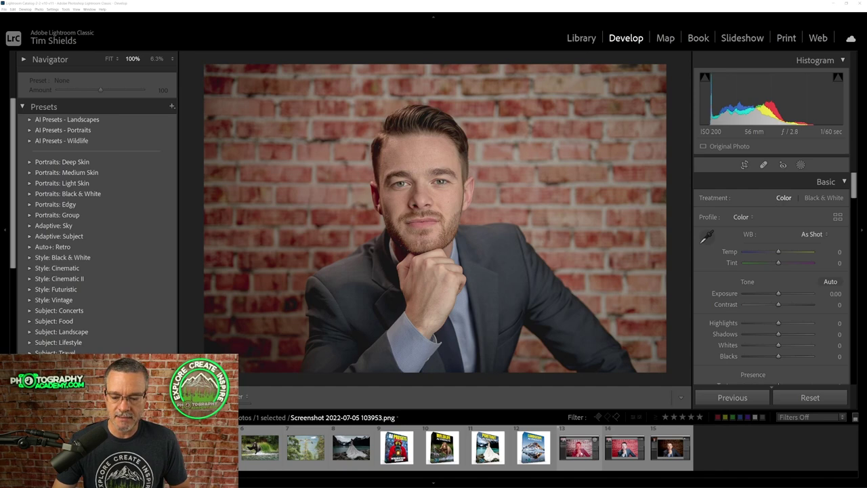
pyautogui.click(582, 453)
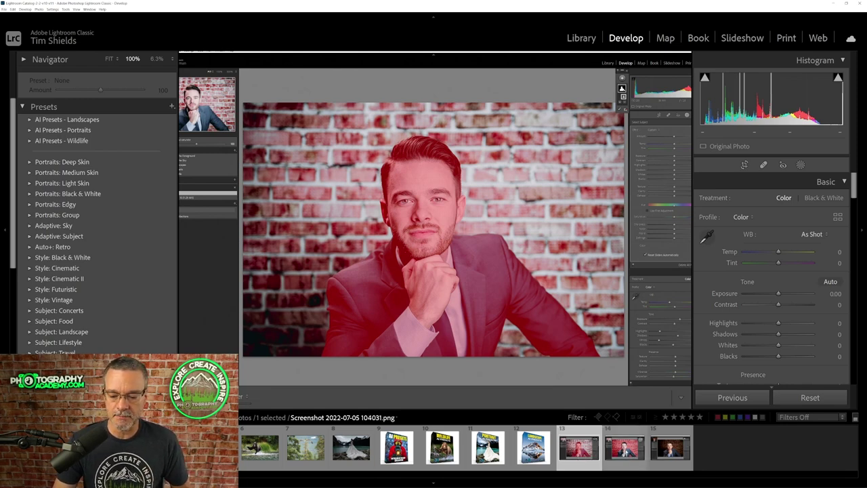
pyautogui.click(624, 448)
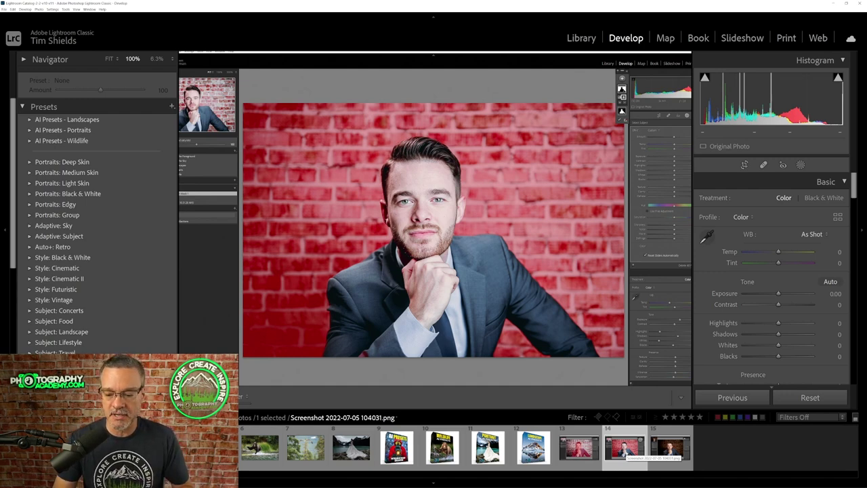
pyautogui.click(669, 449)
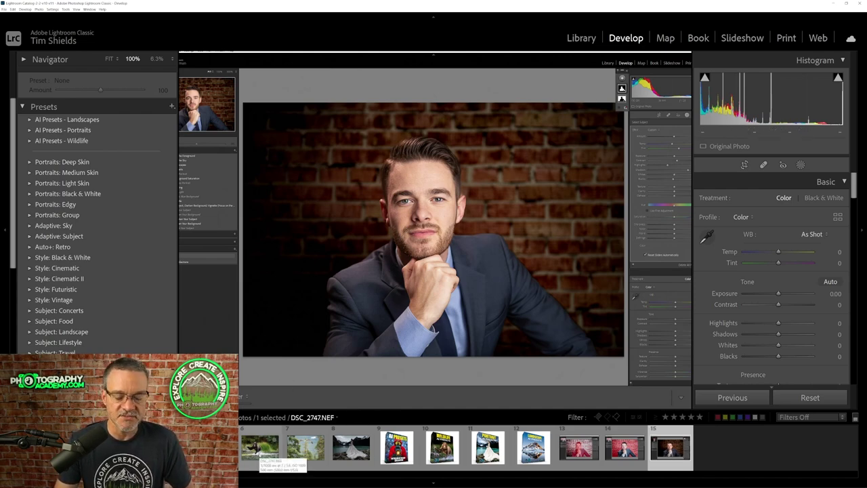
pyautogui.click(260, 449)
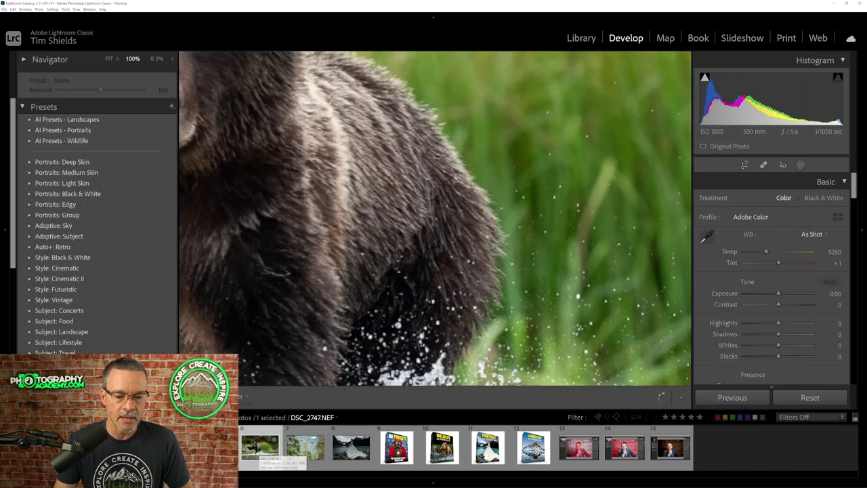
# Fit the bear photo in view and apply the AI Wildlife preset 'Brighten Subject, Darken Background, Vignette'.
pyautogui.press('z')
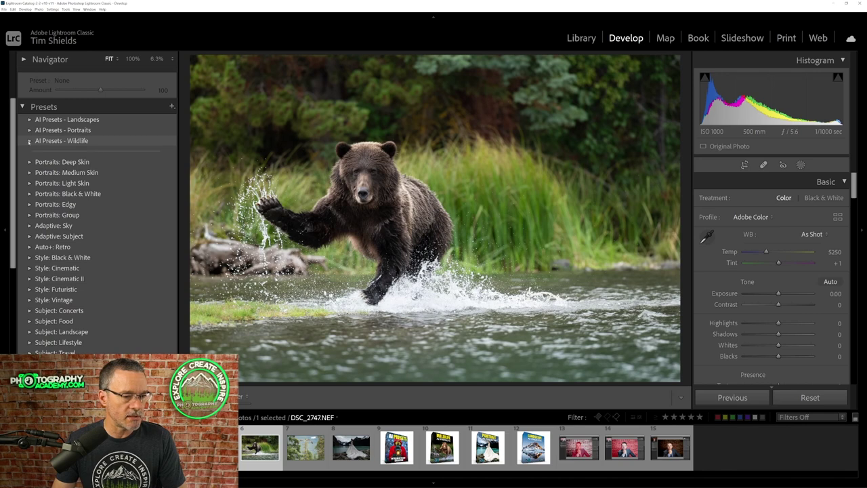
pyautogui.click(29, 141)
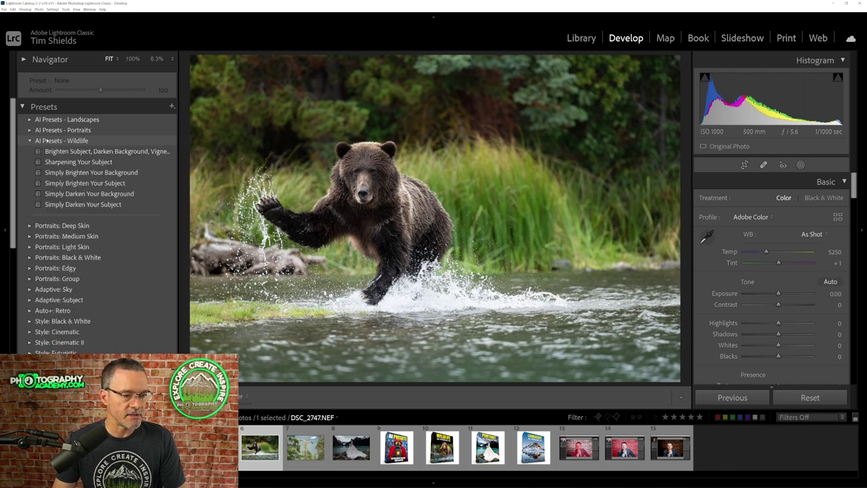
pyautogui.click(100, 150)
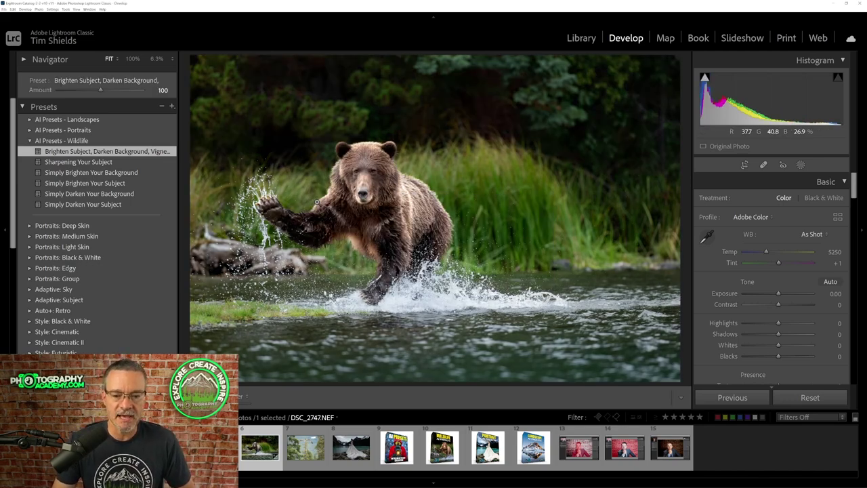
pyautogui.press('\\')
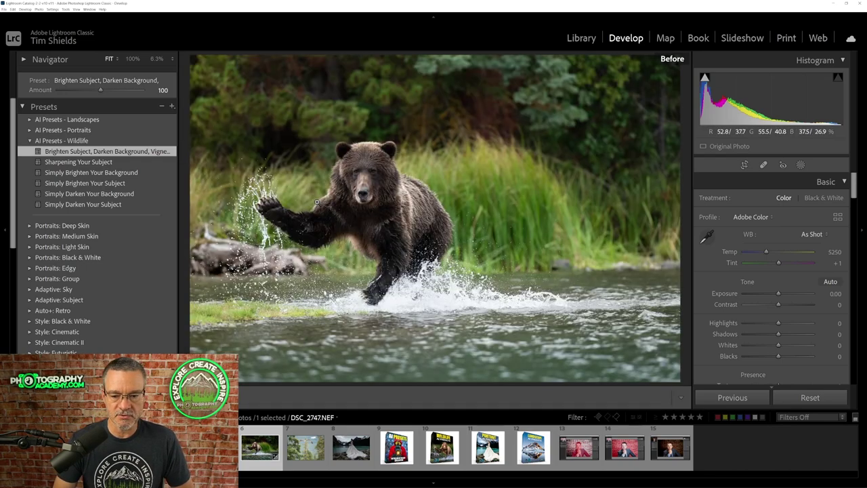
pyautogui.press('\\')
pyautogui.press('\\')
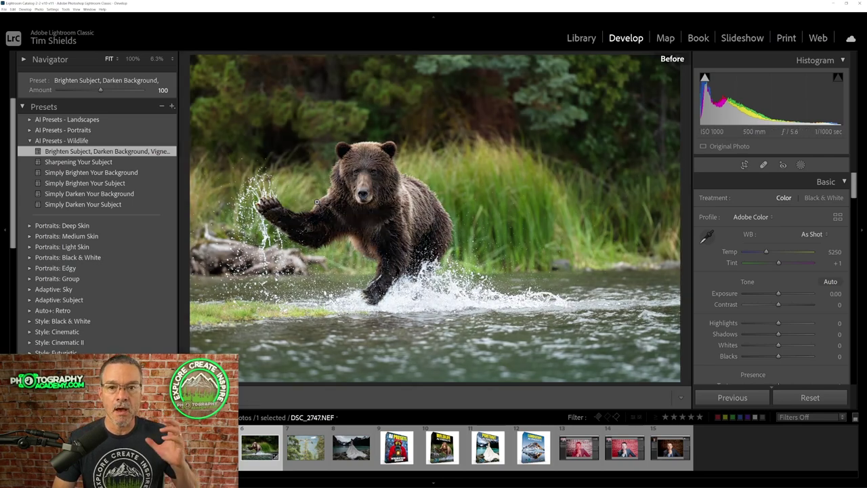
pyautogui.press('\\')
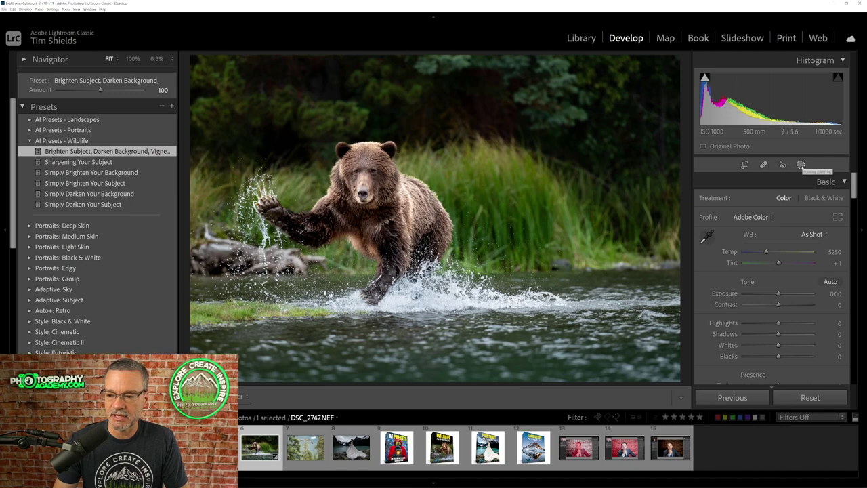
# Open the preset's masks and display the bear's Select Subject mask as a red overlay.
pyautogui.click(801, 165)
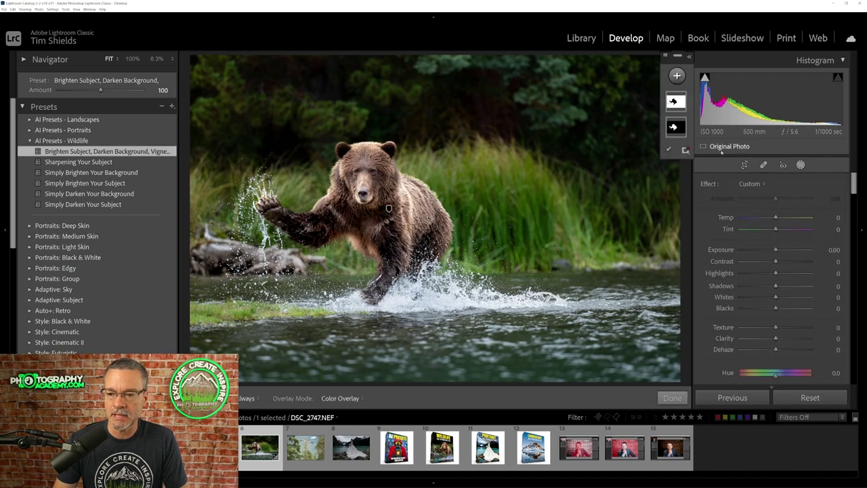
pyautogui.moveTo(675, 103)
pyautogui.moveTo(679, 132)
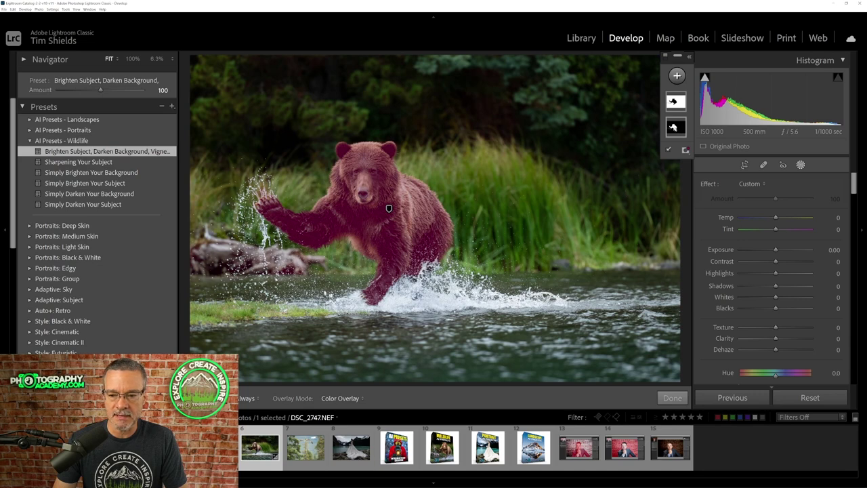
pyautogui.click(677, 127)
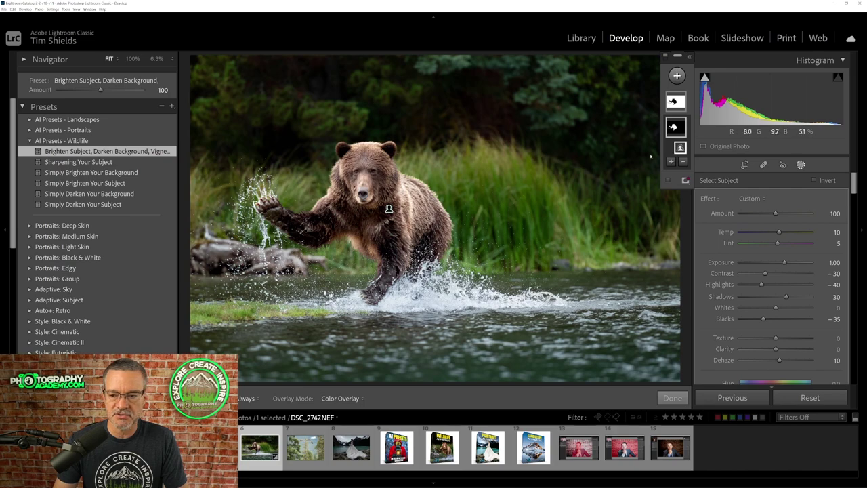
pyautogui.click(668, 180)
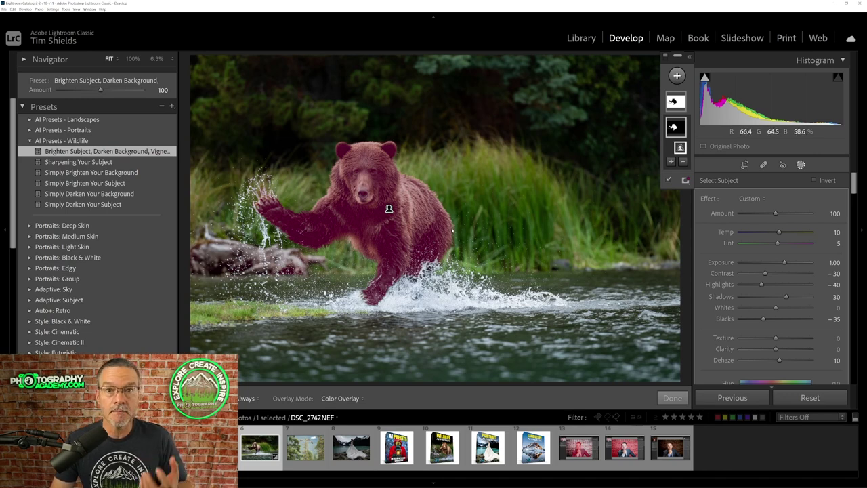
# Inspect the fur edge at 100%, then ease the subject mask to Exposure 0.97 with Amount 101.
pyautogui.click(387, 207)
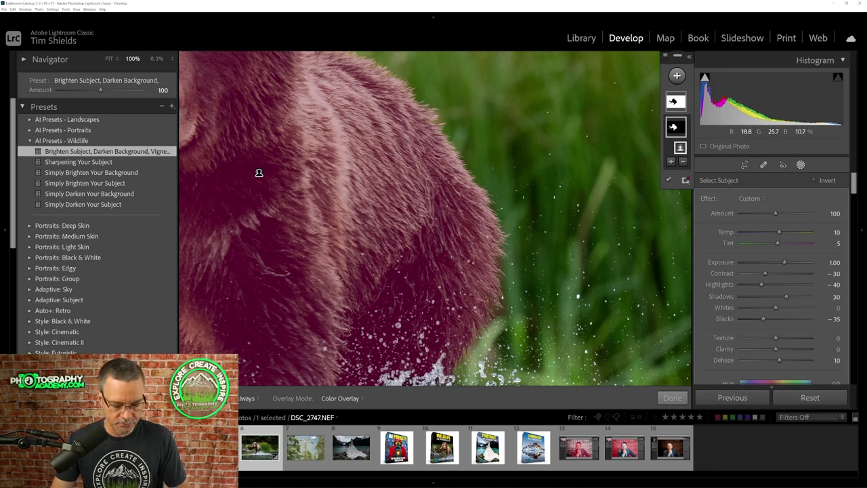
pyautogui.press('z')
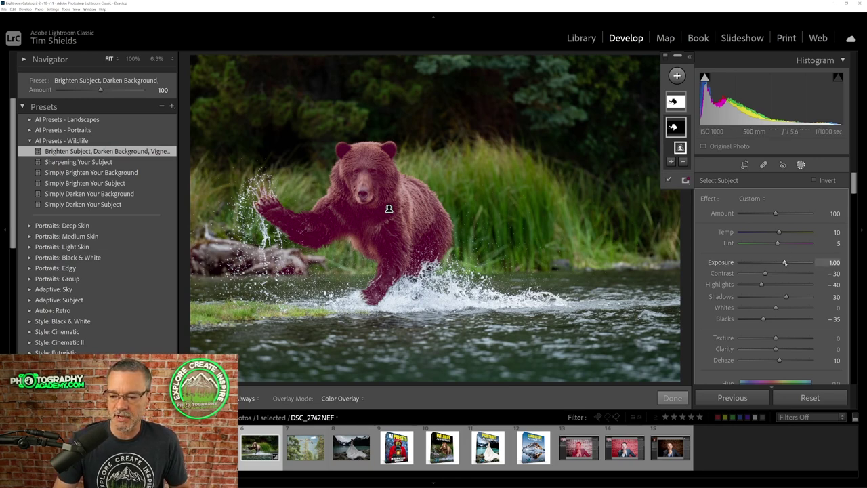
pyautogui.moveTo(785, 262); pyautogui.dragTo(785, 262)
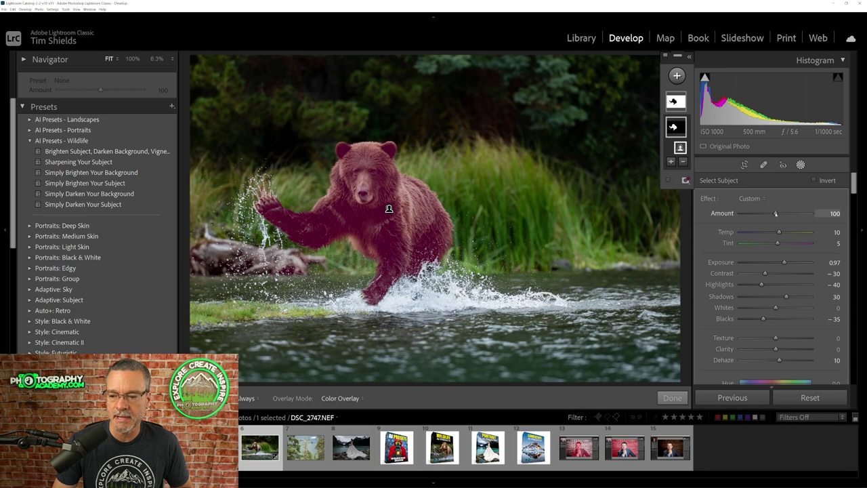
pyautogui.moveTo(776, 214)
pyautogui.mouseDown()
pyautogui.moveTo(815, 211)
pyautogui.moveTo(759, 213)
pyautogui.moveTo(791, 213)
pyautogui.moveTo(776, 214)
pyautogui.mouseUp()
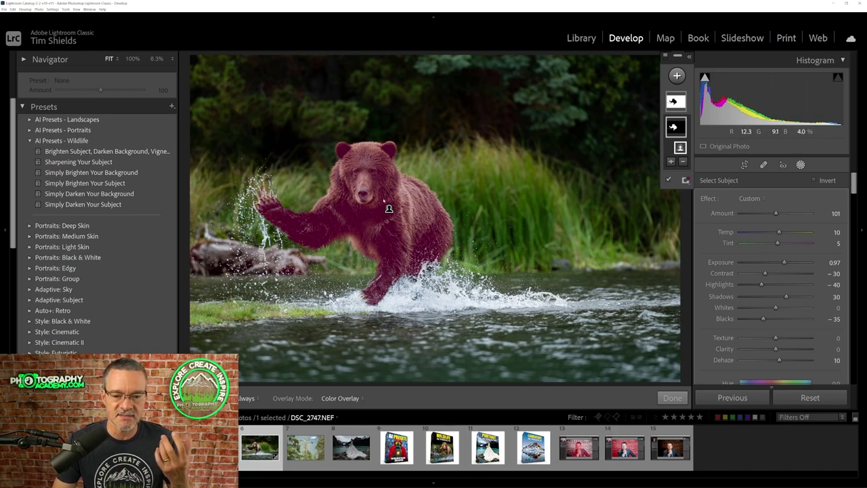
# Switch to the inverted background mask and set its Amount to 101.
pyautogui.press("'")
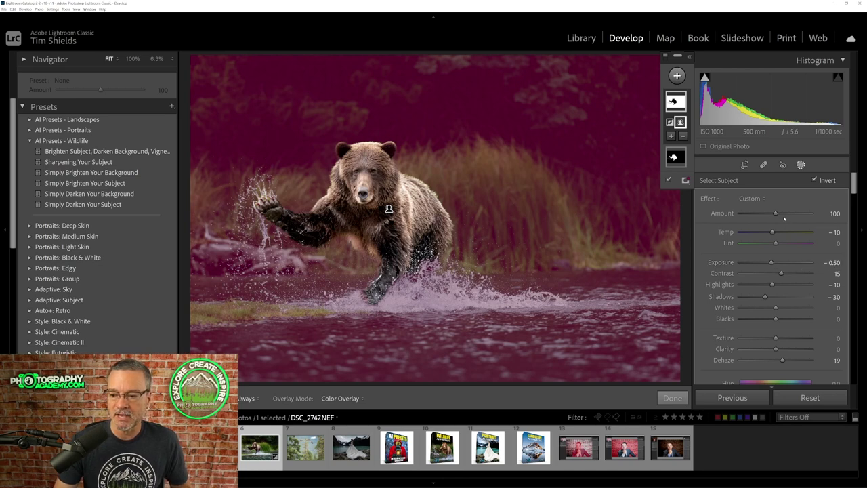
pyautogui.moveTo(776, 213)
pyautogui.mouseDown()
pyautogui.moveTo(807, 213)
pyautogui.moveTo(757, 219)
pyautogui.moveTo(777, 218)
pyautogui.mouseUp()
# Review the background overlay and the bear's before/after, then move on to Osprey DSC_7438.NEF.
pyautogui.press('o')
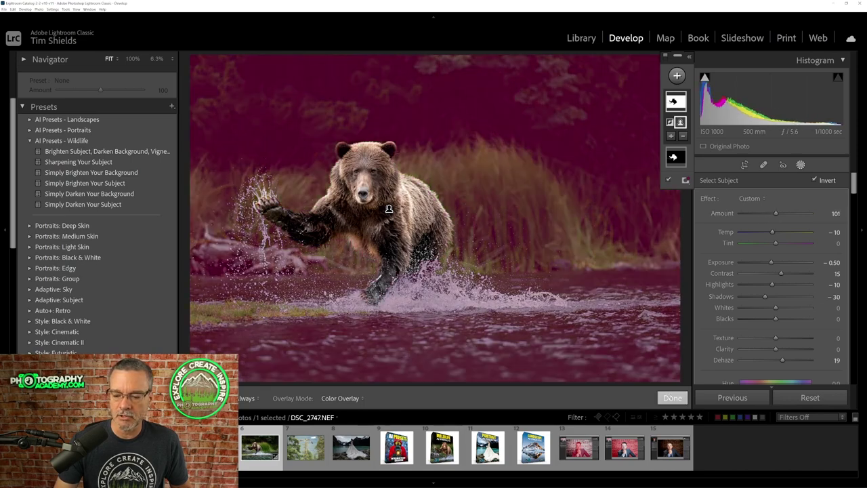
pyautogui.click(672, 398)
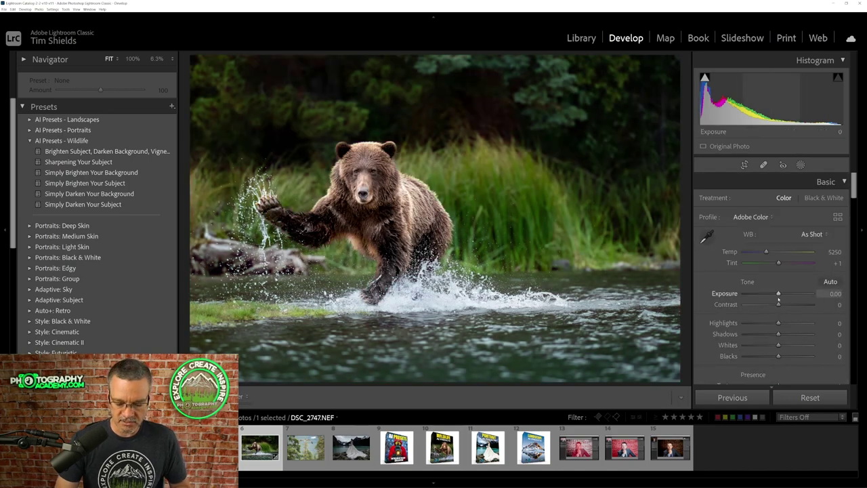
pyautogui.press('\\')
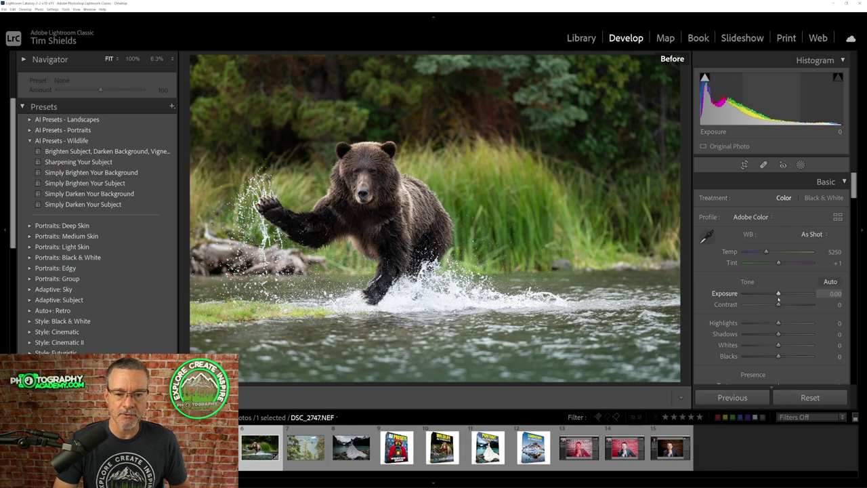
pyautogui.press('\\')
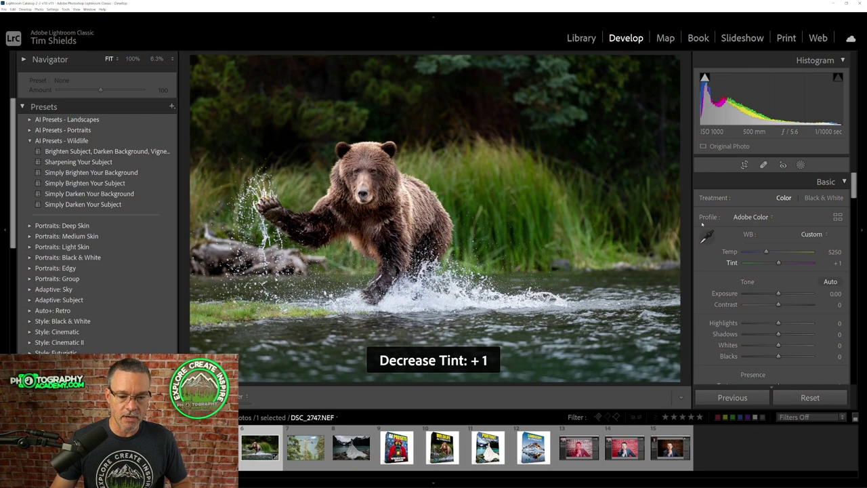
pyautogui.press('Right')
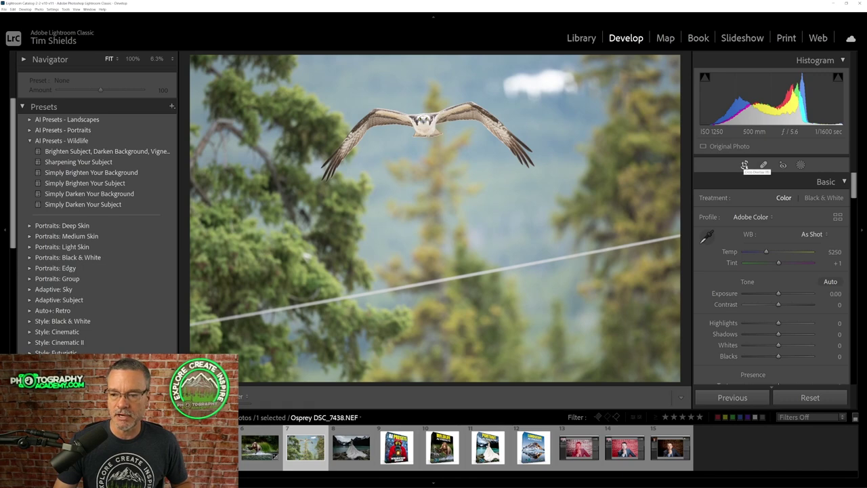
# Crop the osprey photo to a 16 x 9 aspect ratio, framing the bird tightly.
pyautogui.click(744, 165)
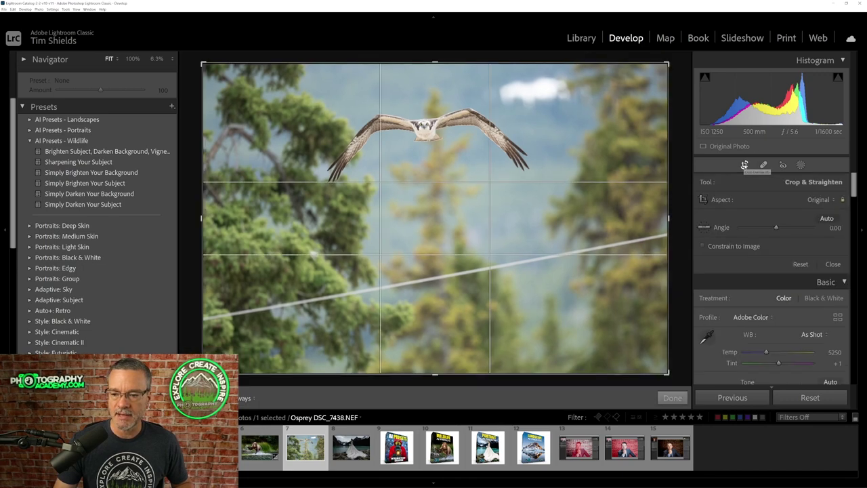
pyautogui.click(832, 201)
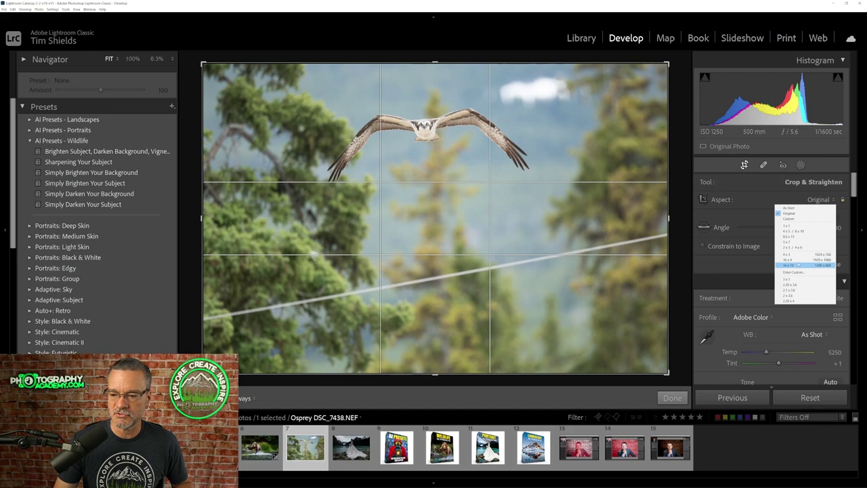
pyautogui.click(806, 263)
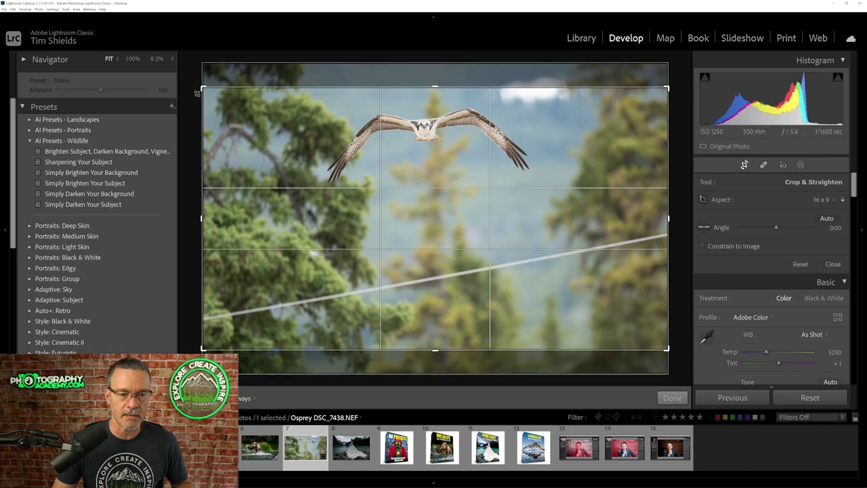
pyautogui.moveTo(201, 89); pyautogui.dragTo(271, 140)
pyautogui.moveTo(380, 197); pyautogui.dragTo(485, 312)
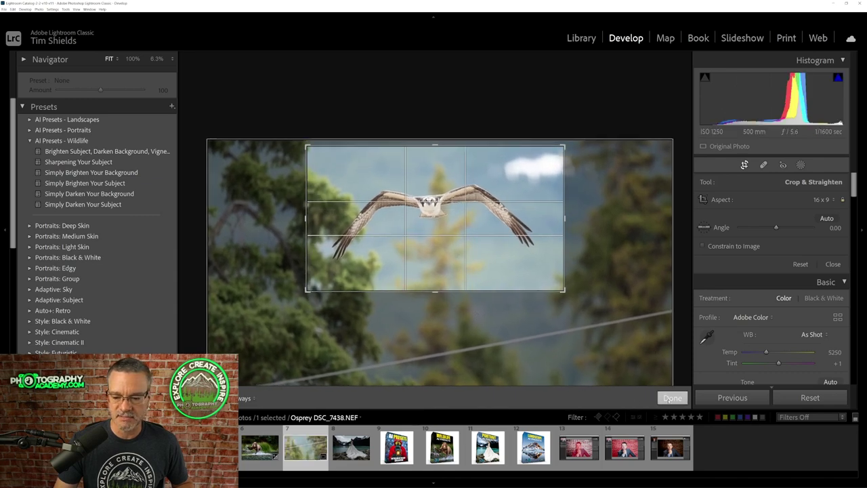
pyautogui.click(673, 398)
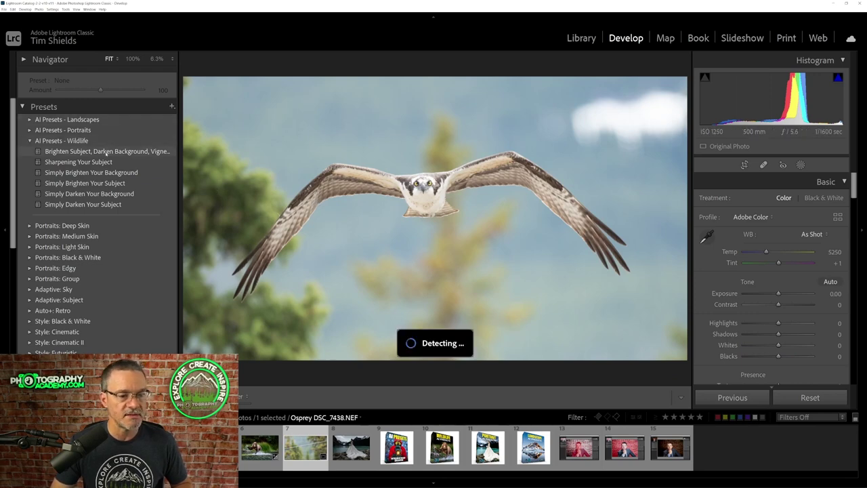
# Apply the 'Brighten Subject, Darken Background, Vignette' wildlife preset to the osprey and show its masks.
pyautogui.click(106, 151)
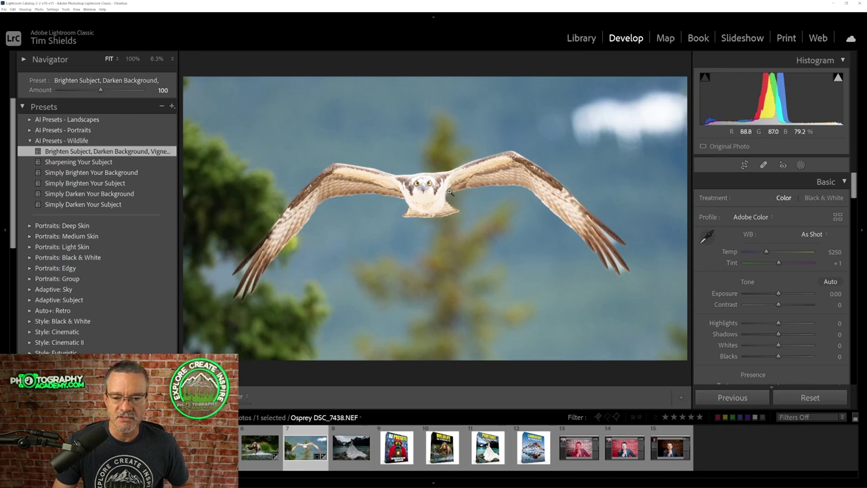
pyautogui.click(801, 164)
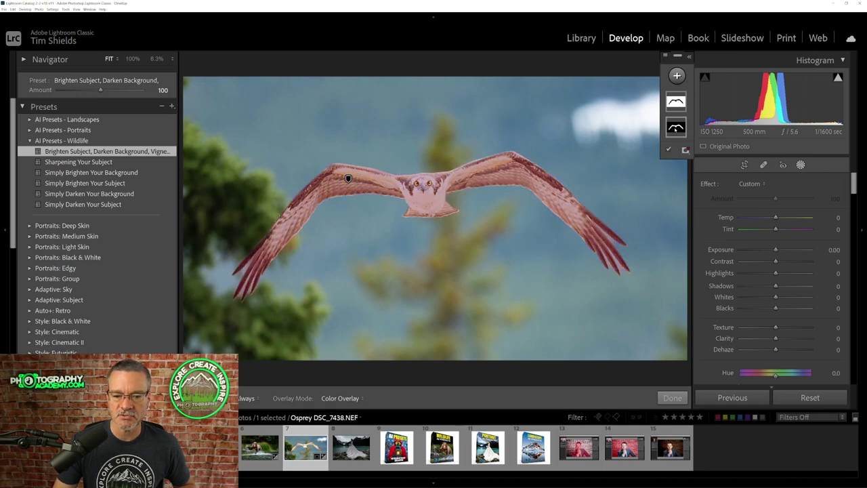
# Set the osprey's subject mask to Exposure 0.43 and warm it to Temp 23.
pyautogui.click(348, 178)
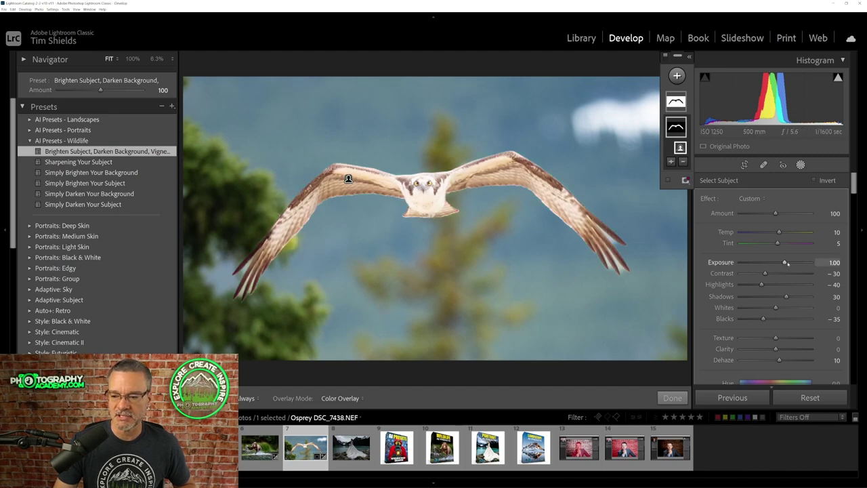
pyautogui.moveTo(784, 263)
pyautogui.mouseDown()
pyautogui.moveTo(739, 272)
pyautogui.moveTo(790, 265)
pyautogui.moveTo(780, 268)
pyautogui.mouseUp()
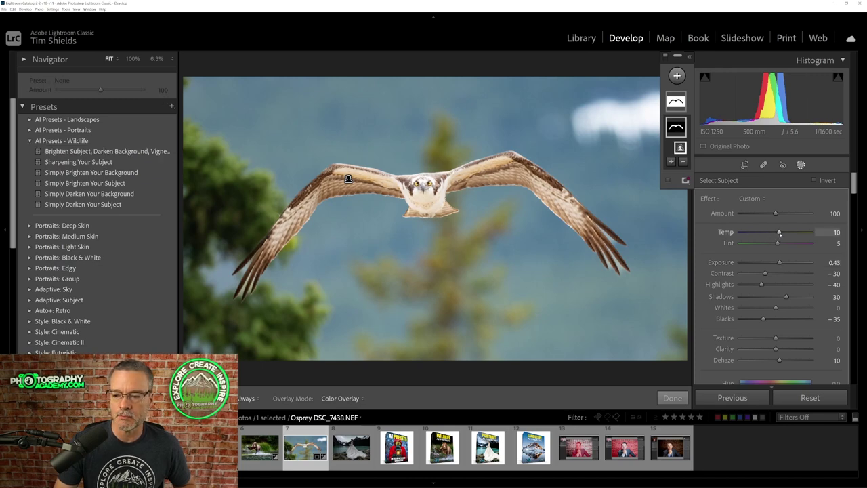
pyautogui.moveTo(781, 232); pyautogui.dragTo(784, 233)
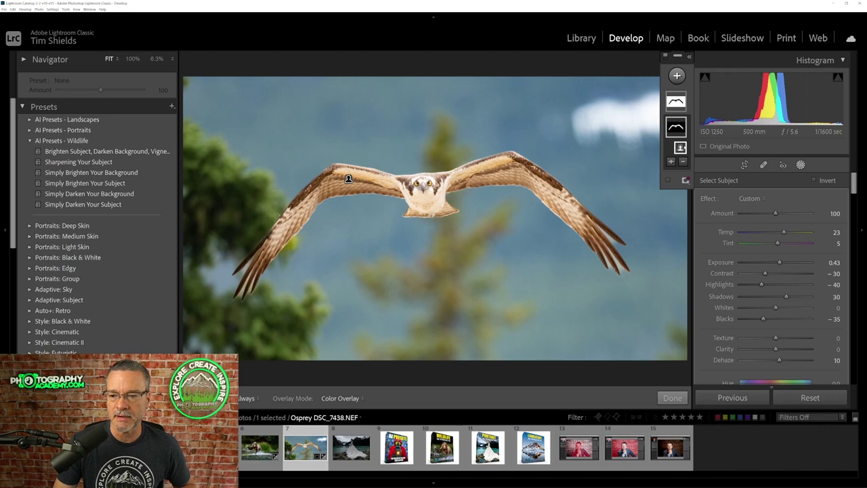
# Set the inverted background mask to Temp −20 and Exposure −0.61, then zoom to 100% on the right wingtip.
pyautogui.click(675, 101)
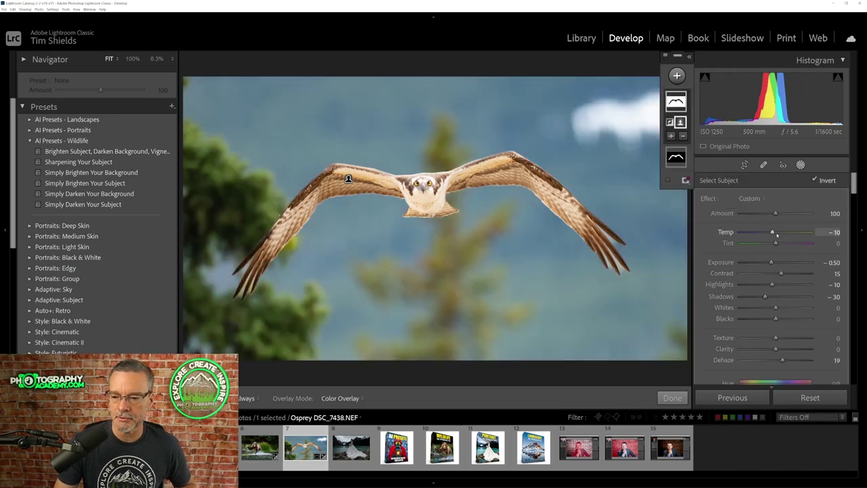
pyautogui.moveTo(774, 233); pyautogui.dragTo(769, 233)
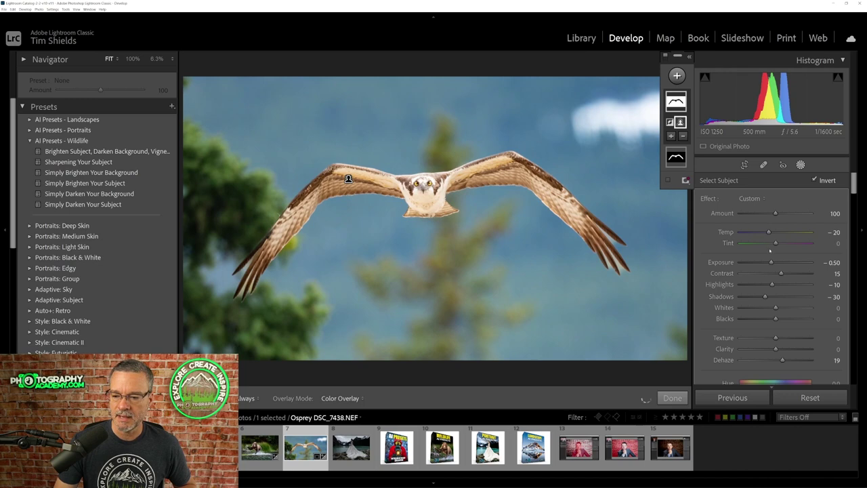
pyautogui.moveTo(771, 262); pyautogui.dragTo(771, 262)
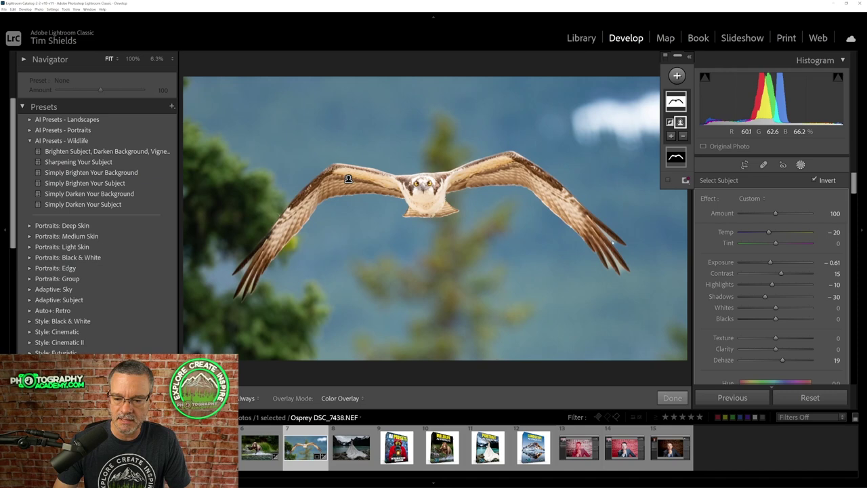
pyautogui.click(615, 252)
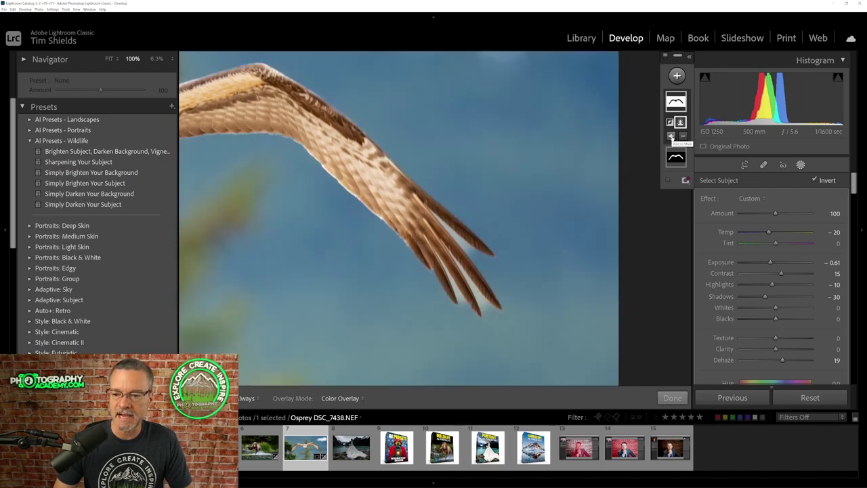
# Add an Auto Mask erase brush to the background mask and paint out spill along the wingtip feathers.
pyautogui.click(672, 137)
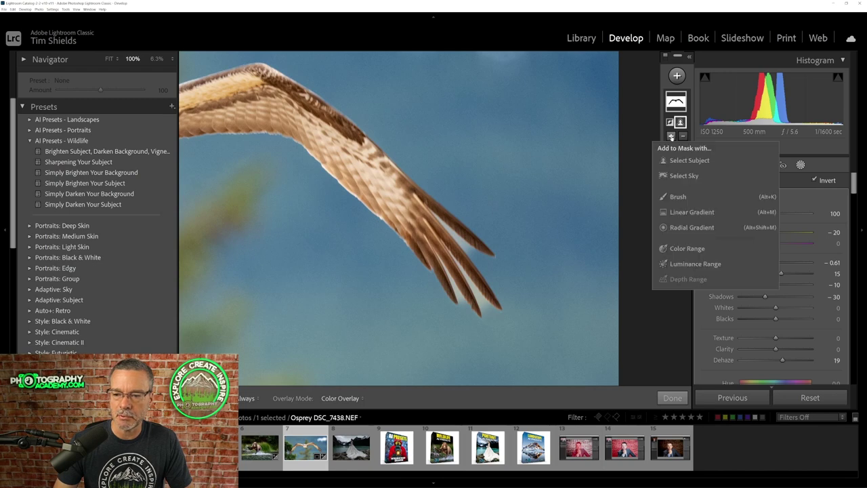
pyautogui.click(677, 196)
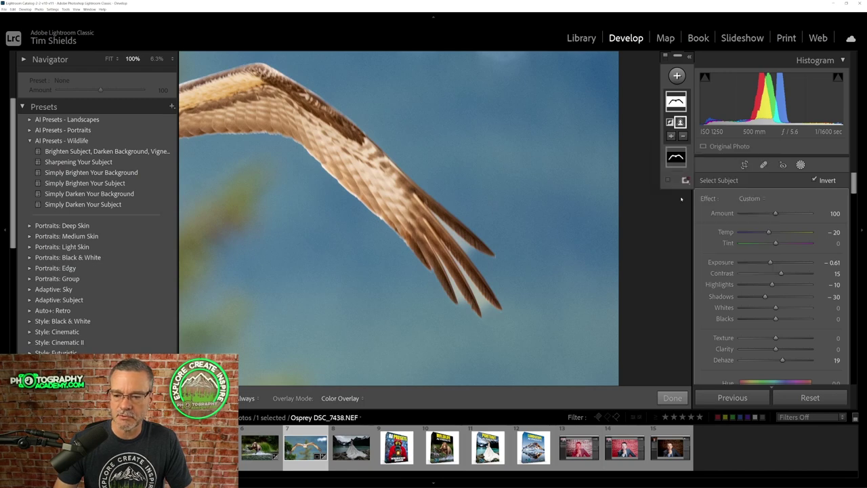
pyautogui.scroll(4, 478, 254)
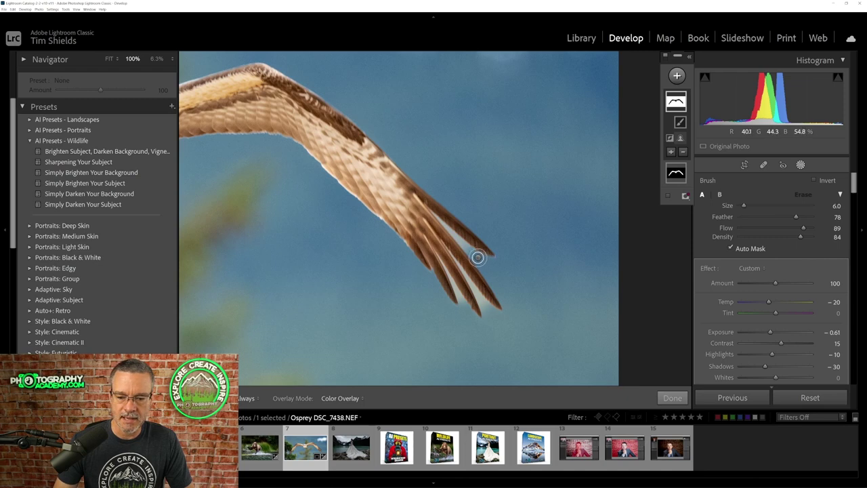
pyautogui.moveTo(477, 257)
pyautogui.mouseDown()
pyautogui.moveTo(458, 238)
pyautogui.moveTo(471, 251)
pyautogui.mouseUp()
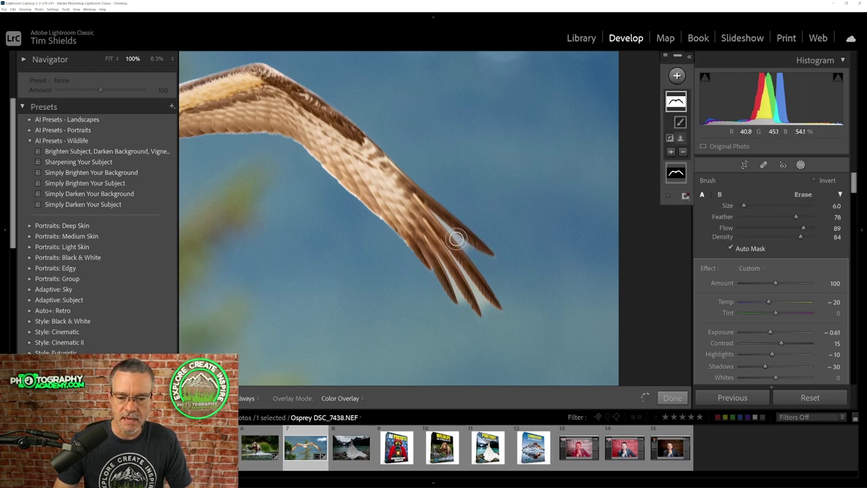
pyautogui.press('[')
pyautogui.press('[')
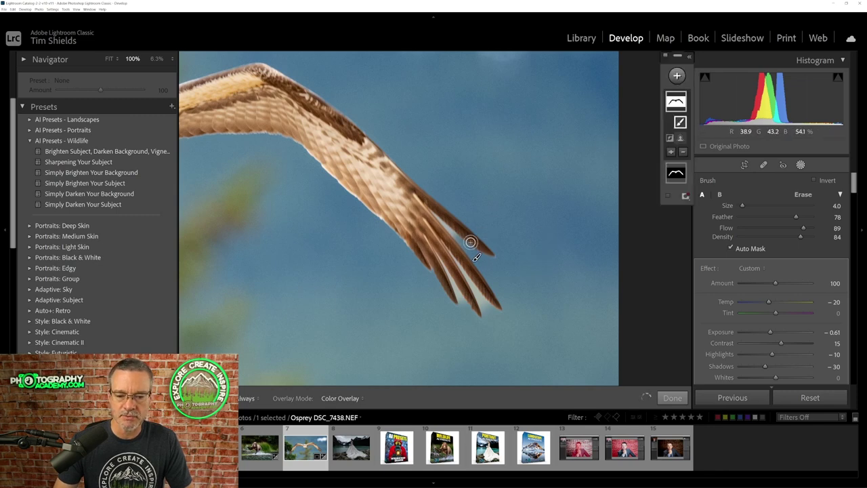
pyautogui.press('[')
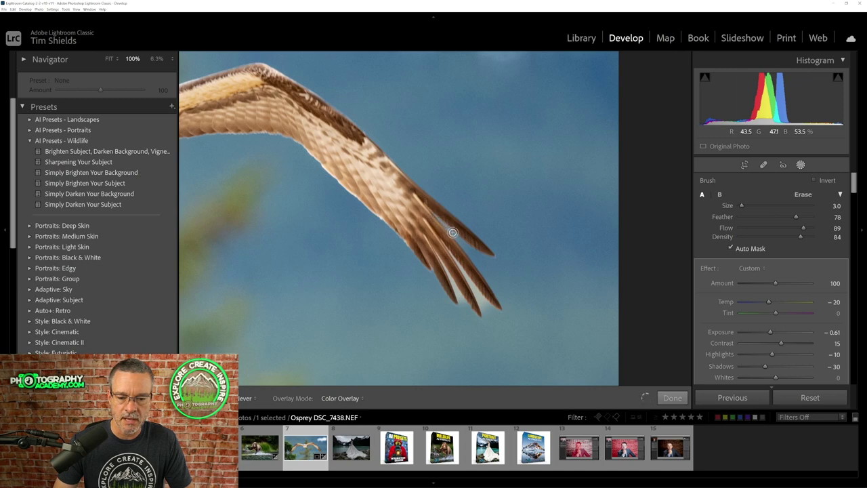
pyautogui.moveTo(466, 248); pyautogui.dragTo(476, 257)
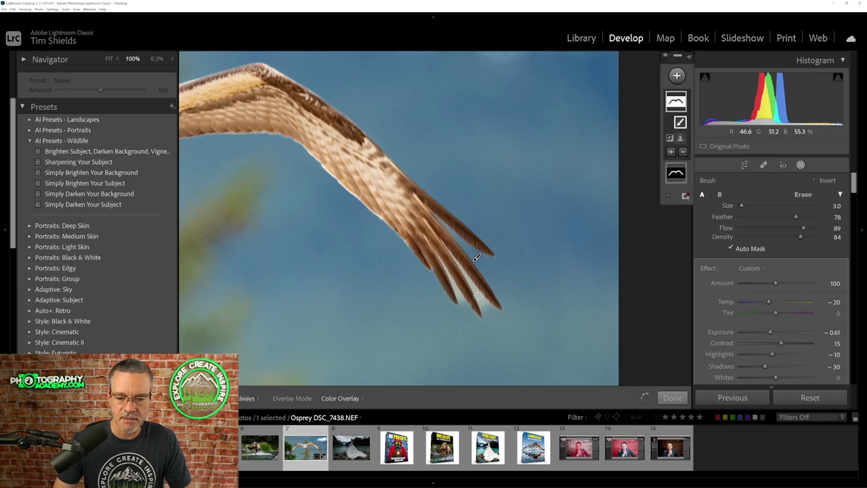
# Toggle the mask pins off and on to check the refined wingtip edge.
pyautogui.press('h')
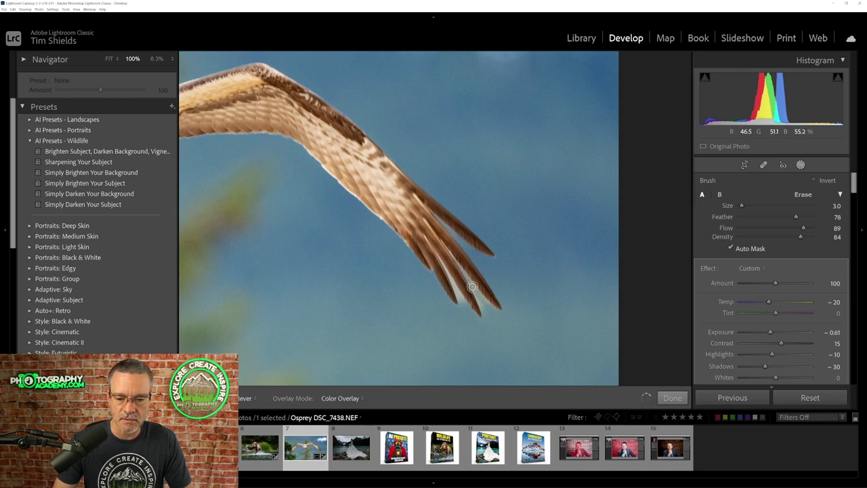
pyautogui.press('h')
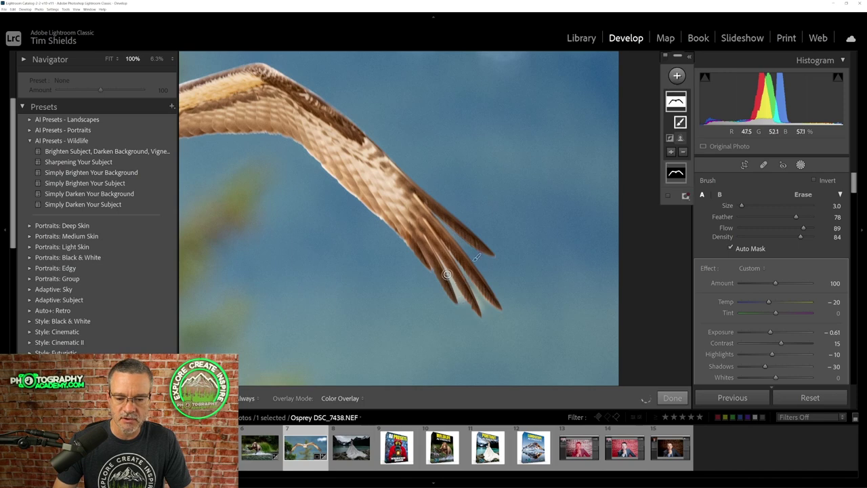
pyautogui.press('h')
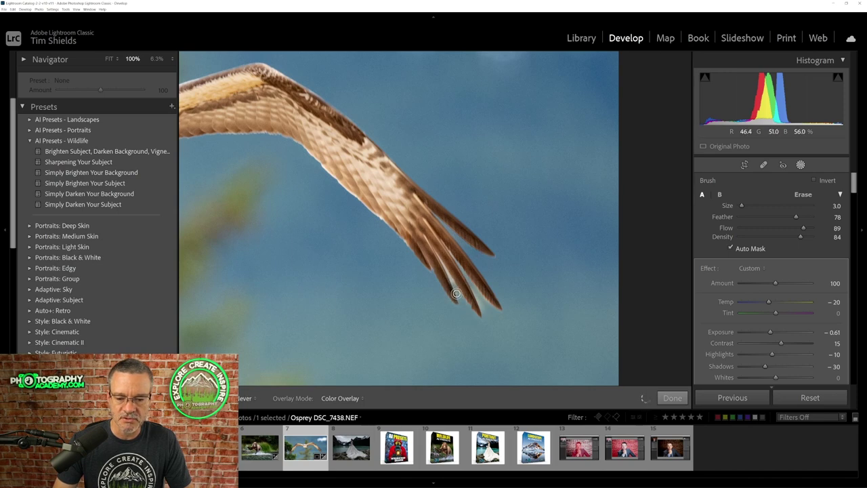
pyautogui.press('h')
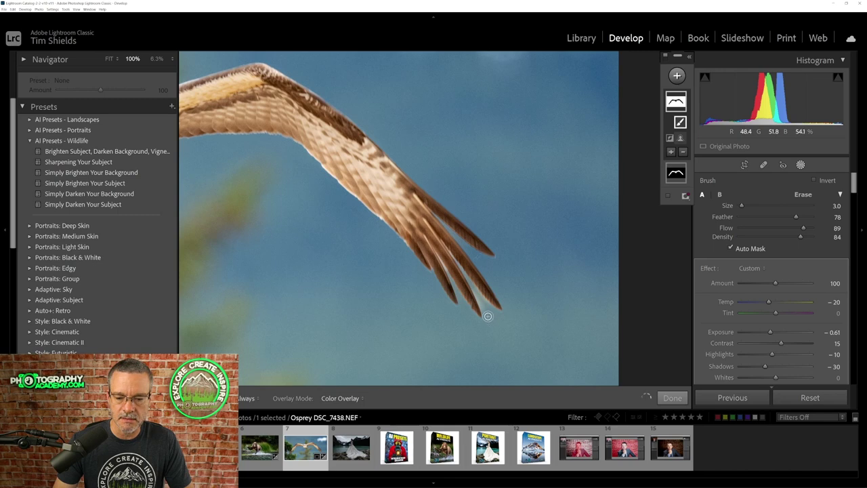
pyautogui.press('h')
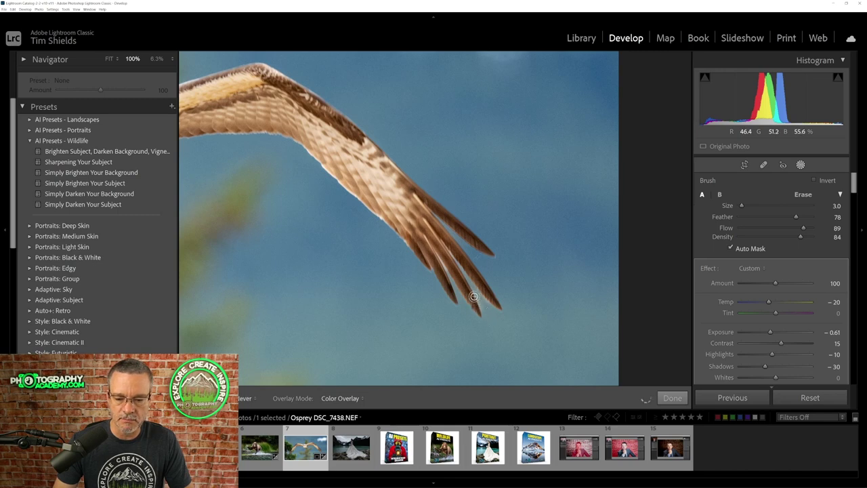
pyautogui.press('h')
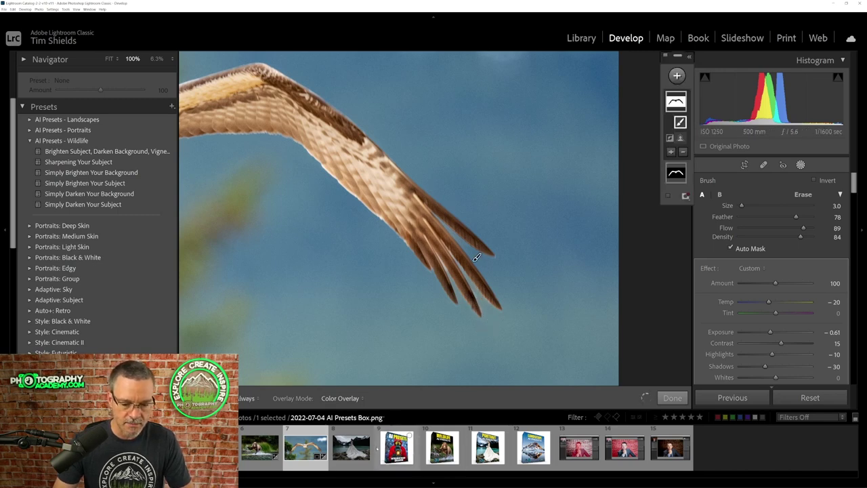
# Move to the bride photo and apply the Portraits preset Brighten Subject in Soft Light.
pyautogui.press('z')
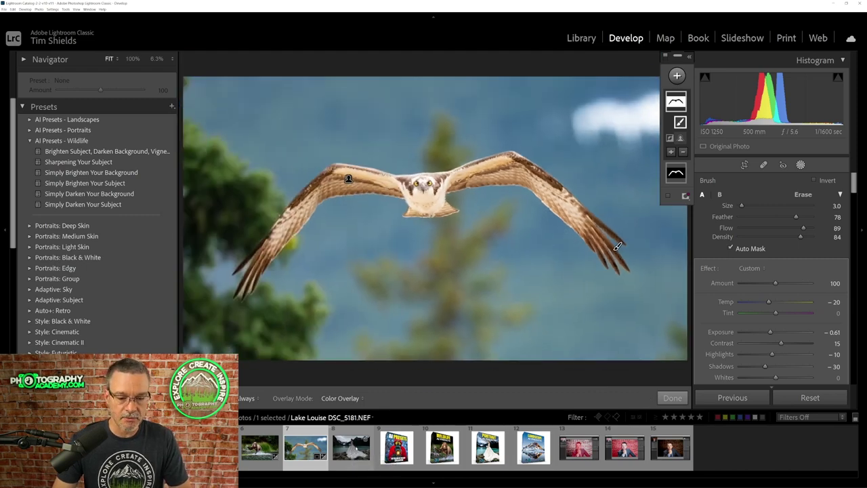
pyautogui.press('Right')
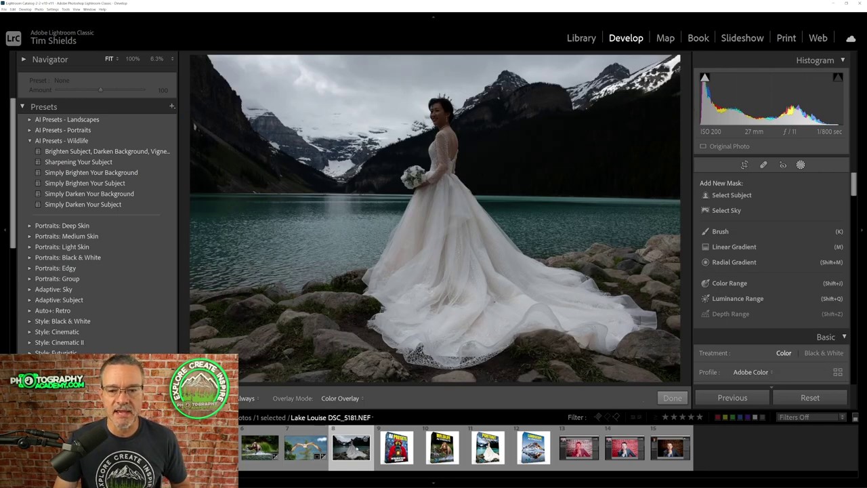
pyautogui.click(30, 141)
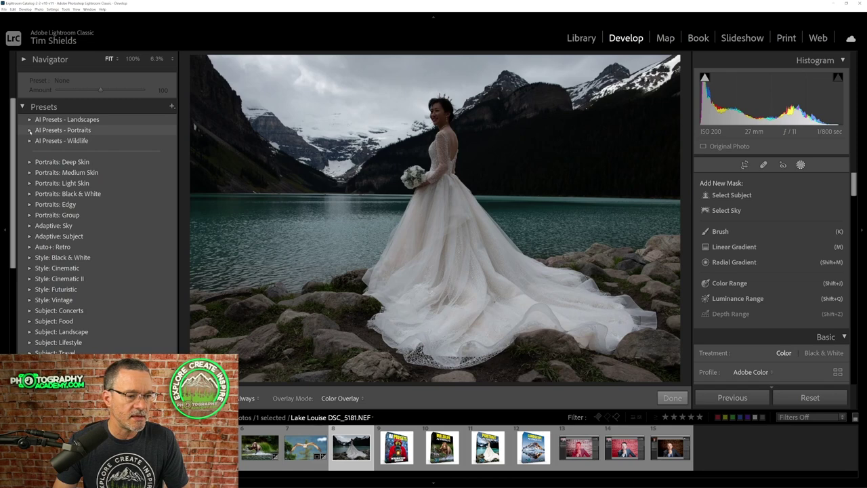
pyautogui.click(30, 130)
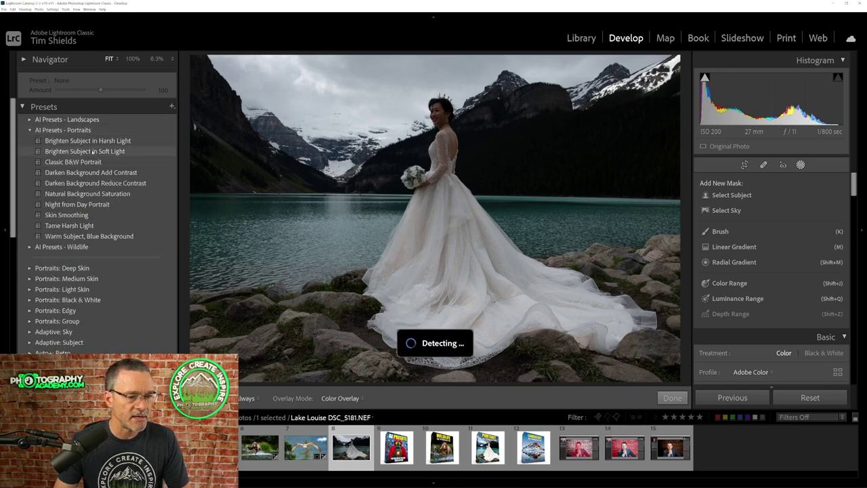
pyautogui.click(93, 152)
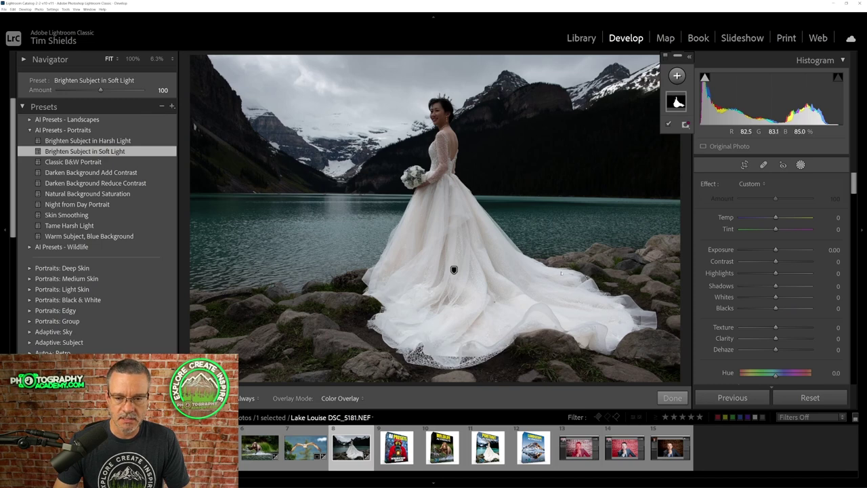
# Raise the bride's Select Subject mask Exposure to about 0.66.
pyautogui.moveTo(454, 270)
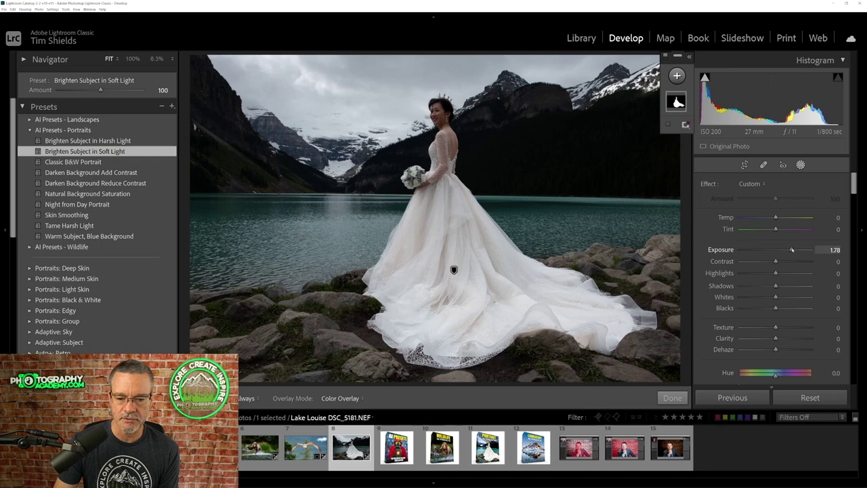
pyautogui.moveTo(791, 249); pyautogui.dragTo(788, 249)
pyautogui.click(454, 269)
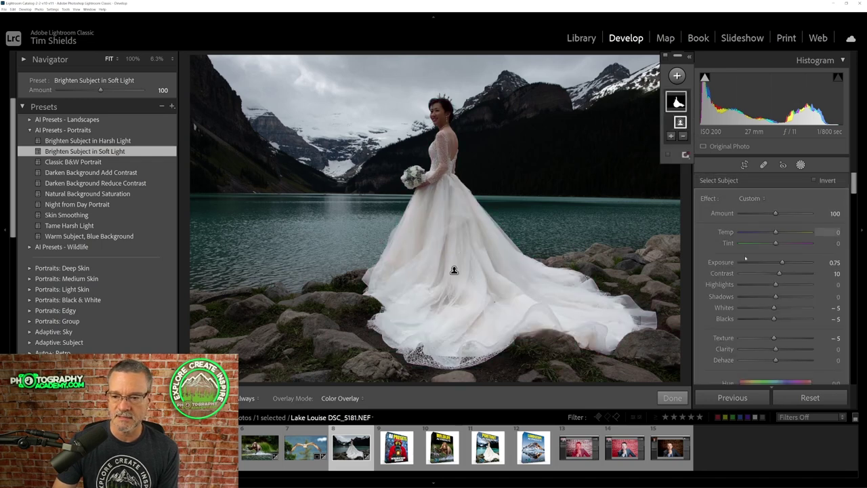
pyautogui.moveTo(782, 262)
pyautogui.mouseDown()
pyautogui.moveTo(765, 265)
pyautogui.moveTo(803, 263)
pyautogui.moveTo(781, 267)
pyautogui.mouseUp()
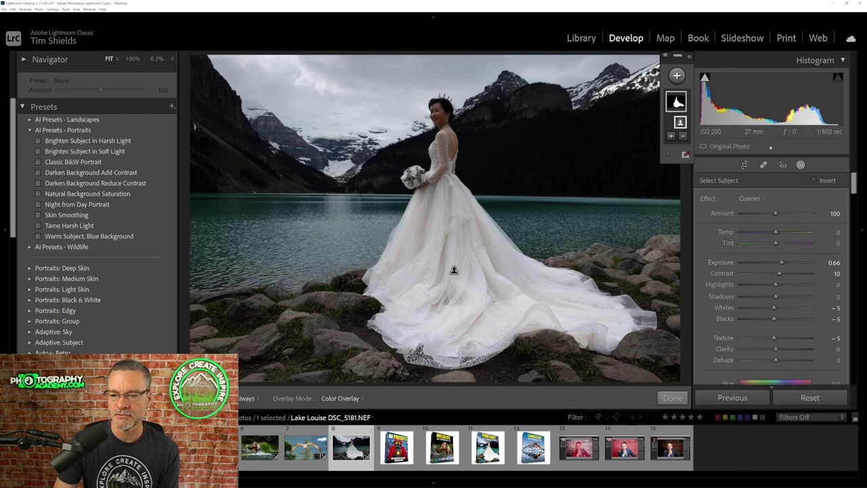
# Paint a brush mask over the bride's head with Amount and Exposure near 1.07.
pyautogui.click(677, 79)
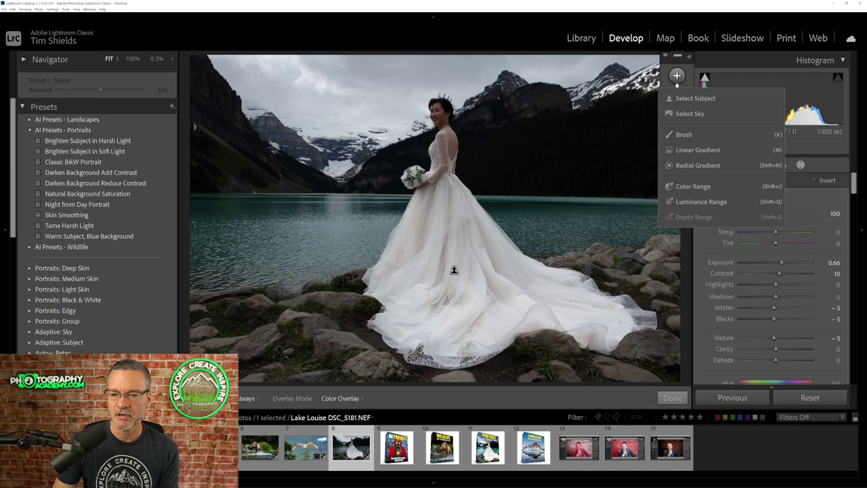
pyautogui.click(683, 135)
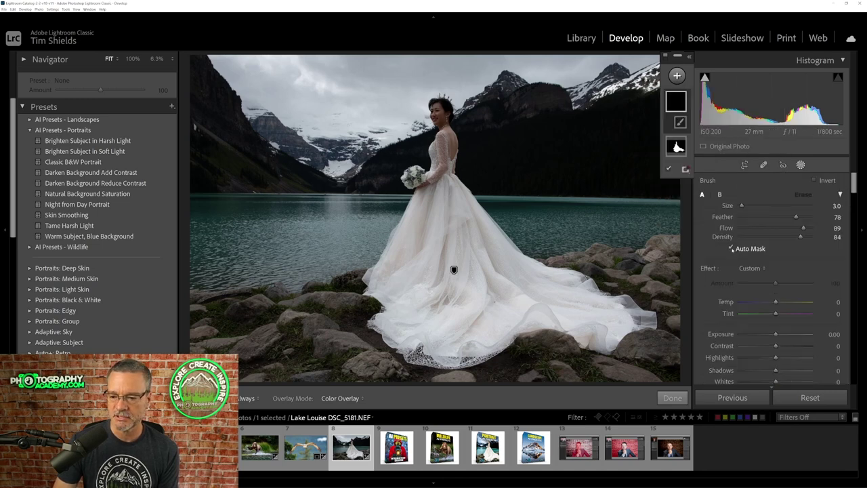
pyautogui.moveTo(437, 103)
pyautogui.mouseDown()
pyautogui.moveTo(452, 156)
pyautogui.moveTo(442, 111)
pyautogui.mouseUp()
pyautogui.press('alt')
pyautogui.moveTo(776, 284); pyautogui.dragTo(782, 284)
pyautogui.moveTo(775, 332); pyautogui.dragTo(785, 332)
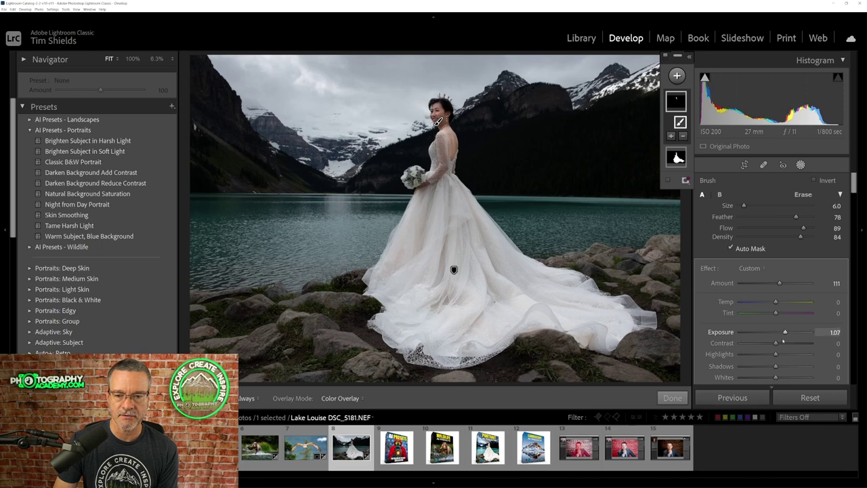
pyautogui.click(673, 398)
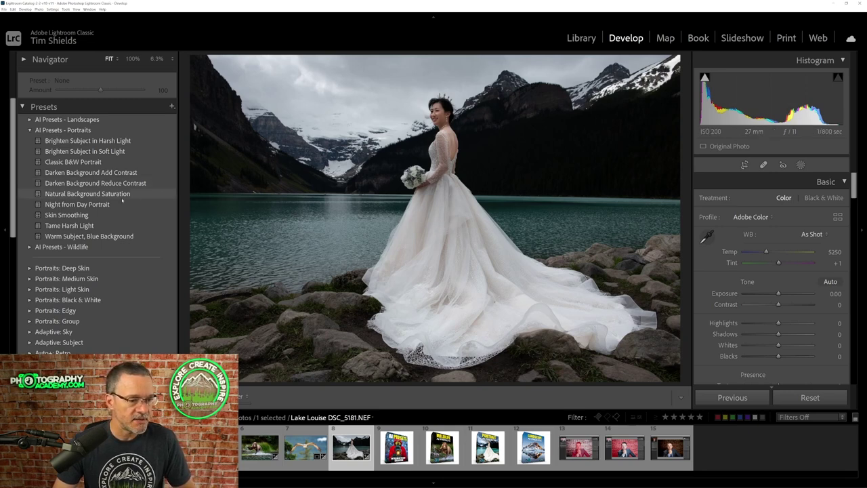
# Apply Natural Background Saturation, then set its background mask to Exposure 0.81 and Dehaze 39.
pyautogui.click(67, 194)
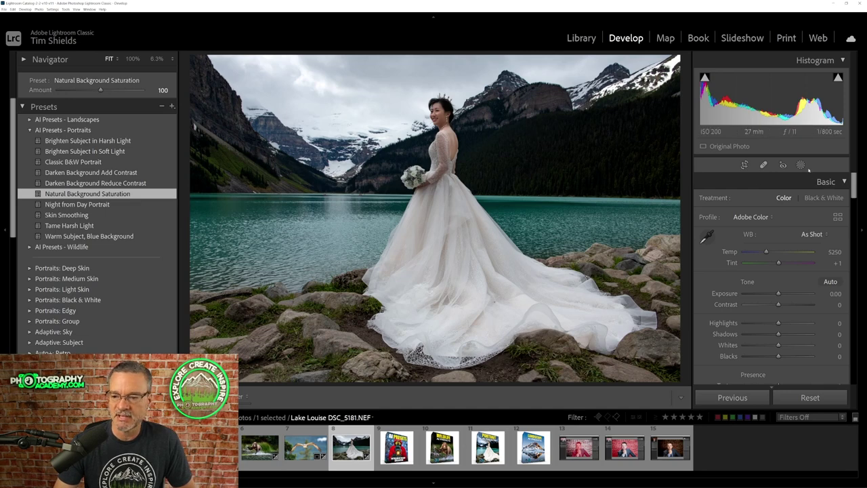
pyautogui.hotkey('shift', 'w')
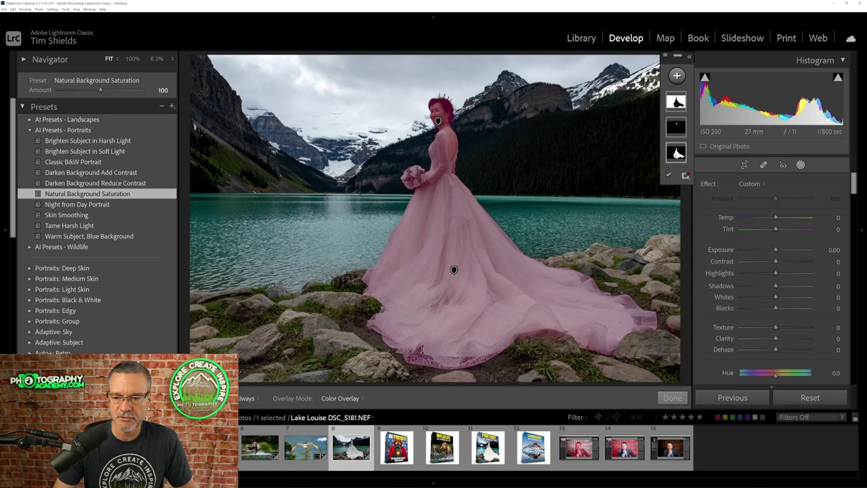
pyautogui.press('o')
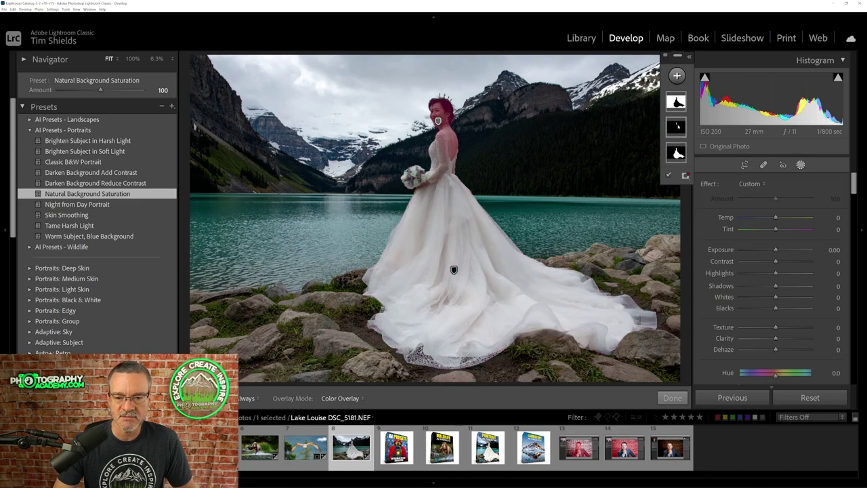
pyautogui.click(676, 102)
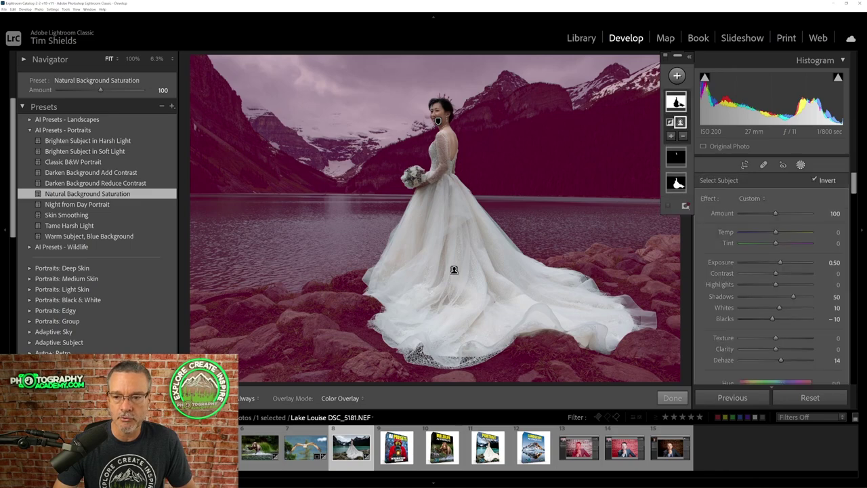
pyautogui.moveTo(779, 262); pyautogui.dragTo(784, 262)
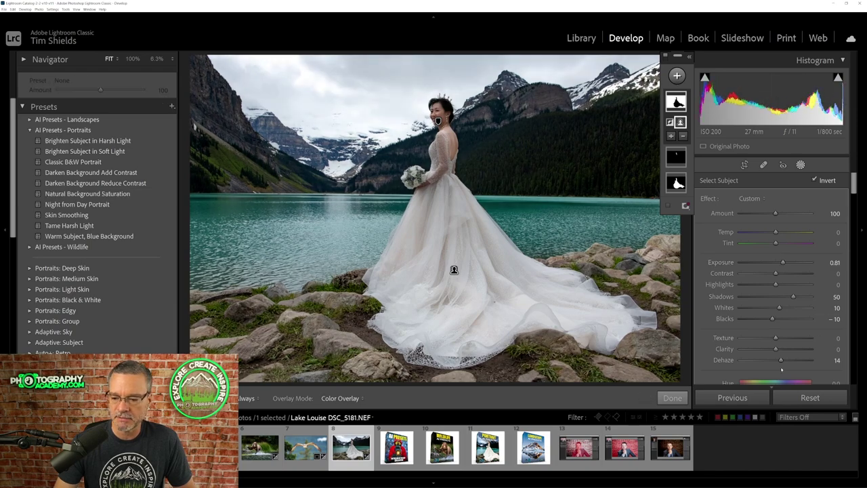
pyautogui.moveTo(781, 360); pyautogui.dragTo(789, 359)
# Close Masking, lower the bride photo's Tint to -4, and advance to the AI Presets box image.
pyautogui.click(673, 398)
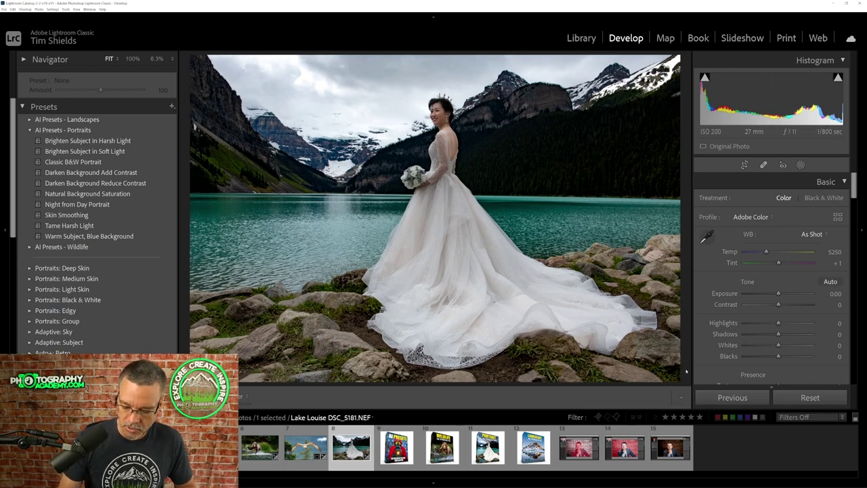
pyautogui.press('-')
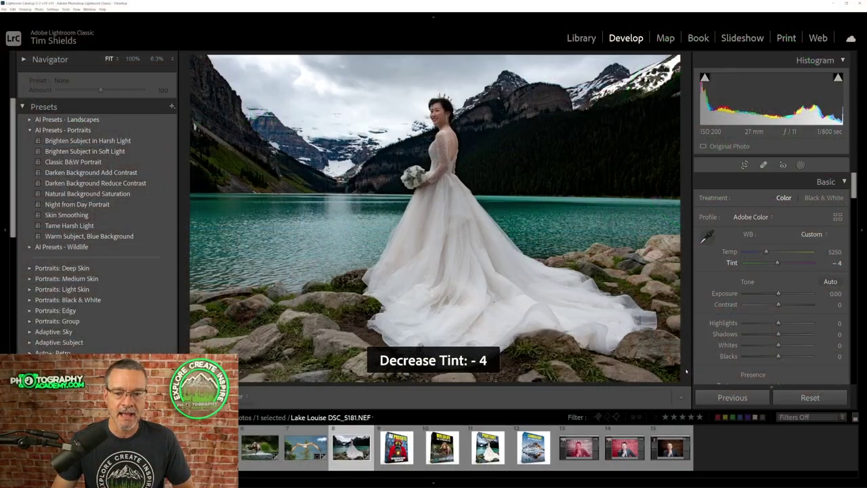
pyautogui.press('Right')
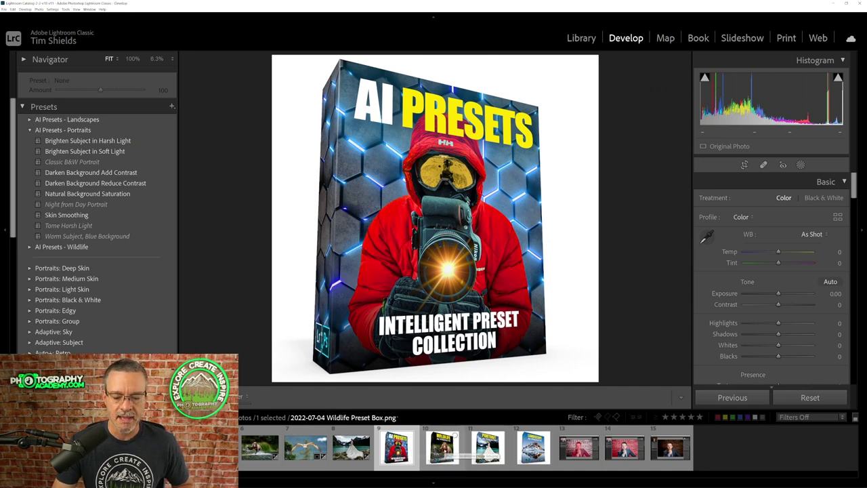
# View the Wildlife, Portrait and Landscape AI Presets box images from the filmstrip in turn.
pyautogui.click(443, 450)
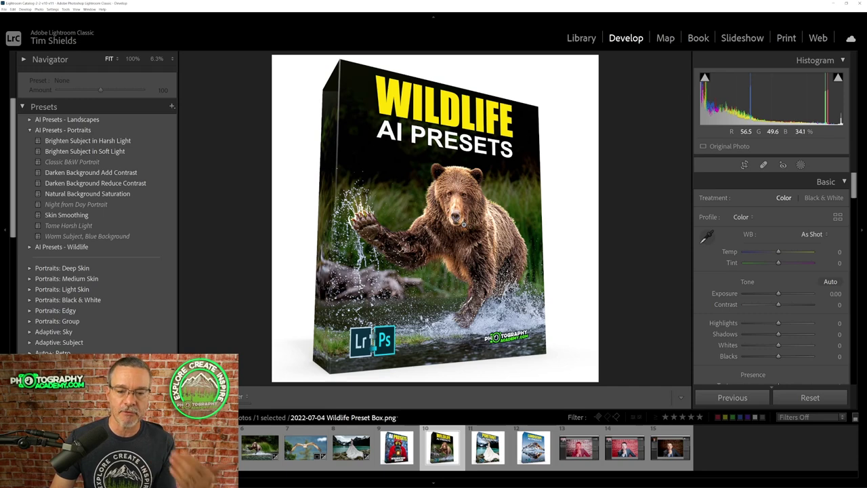
pyautogui.click(488, 447)
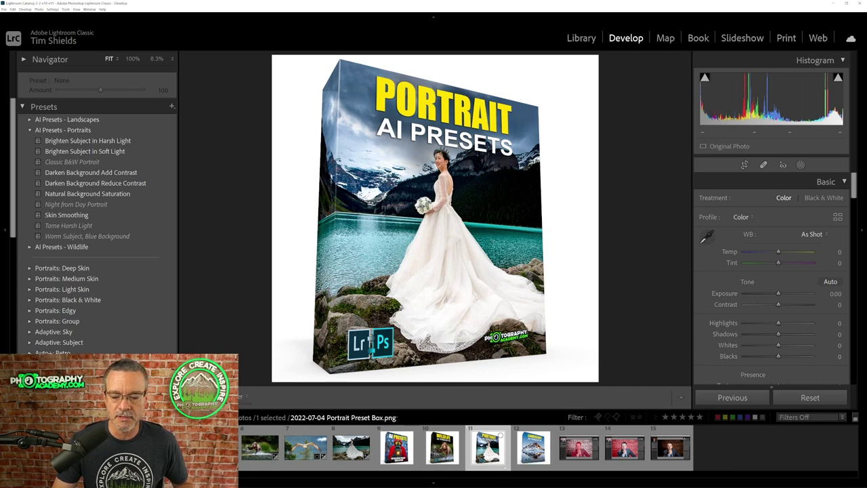
pyautogui.click(534, 447)
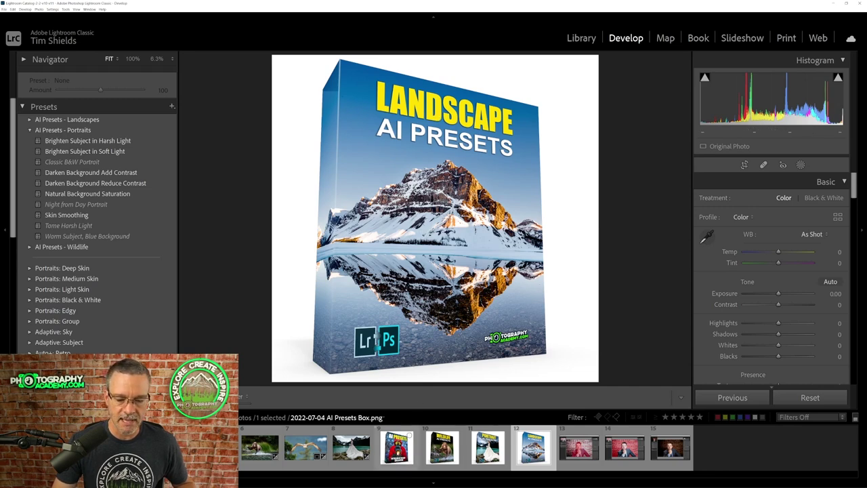
# Return to the AI Presets Box.png Intelligent Preset Collection image via filmstrip thumbnail 9.
pyautogui.click(397, 448)
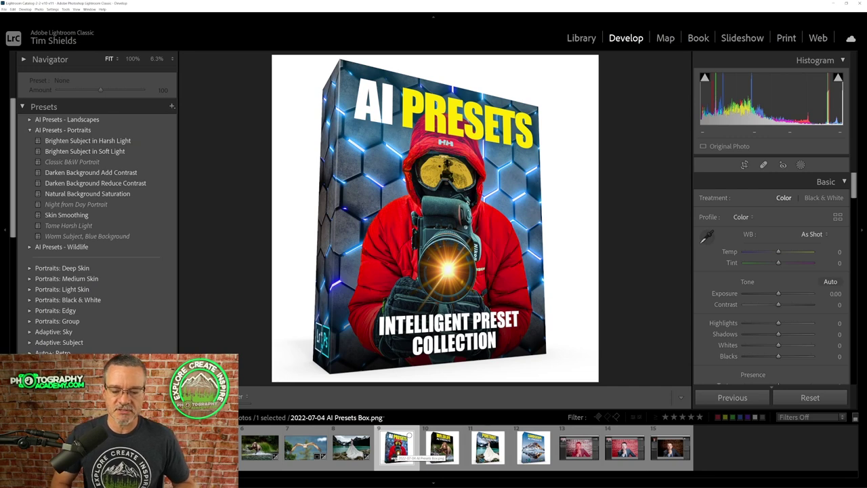